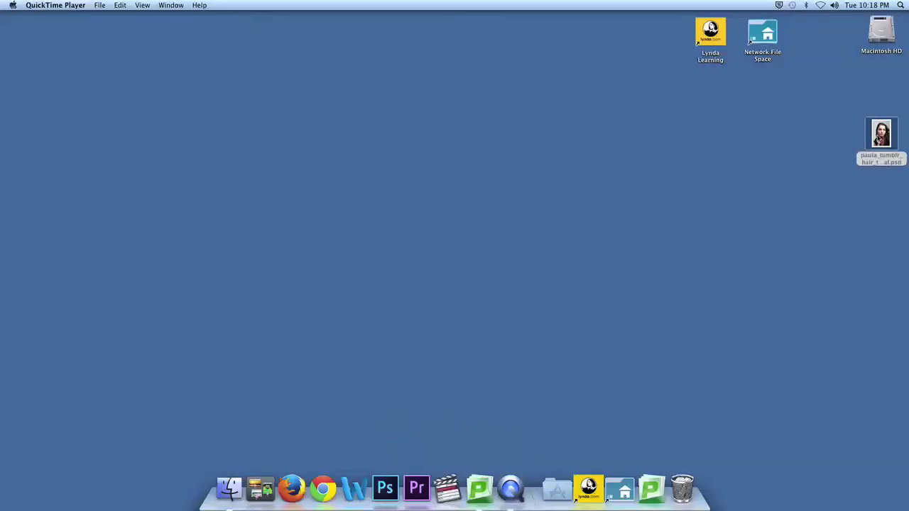
Step: Open the hair tutorial PSD in Photoshop and set the 3D vRAM warning to not show again
double_click(881, 135)
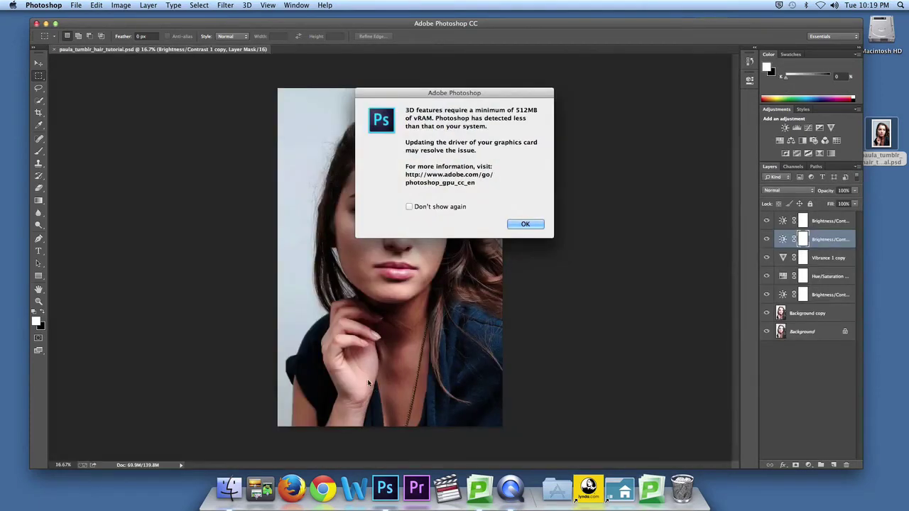
click(430, 208)
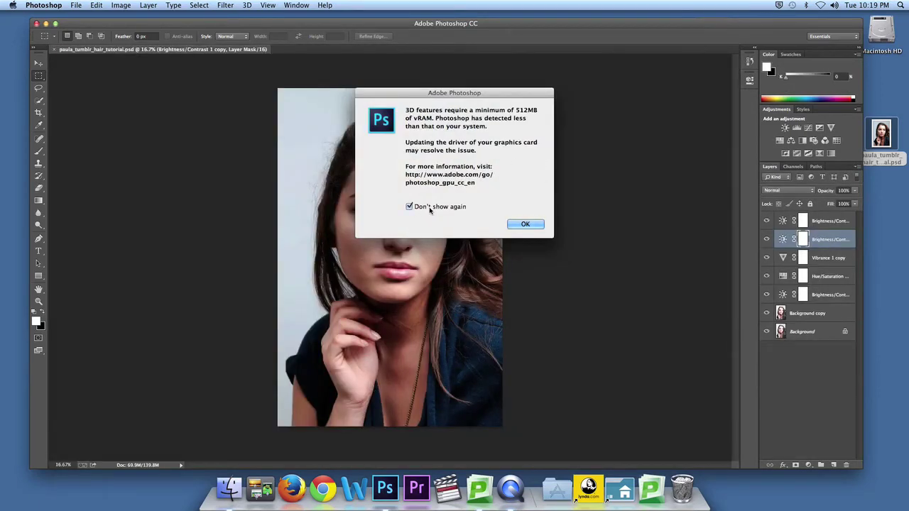
Step: Dismiss the 3D warning and stamp all visible layers into a new top Layer 1
click(517, 224)
click(817, 220)
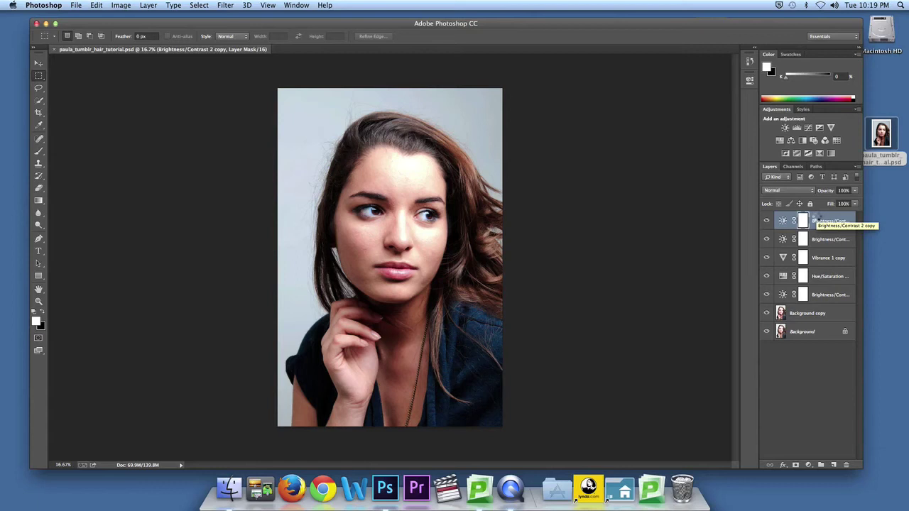
key(super+alt+shift+e)
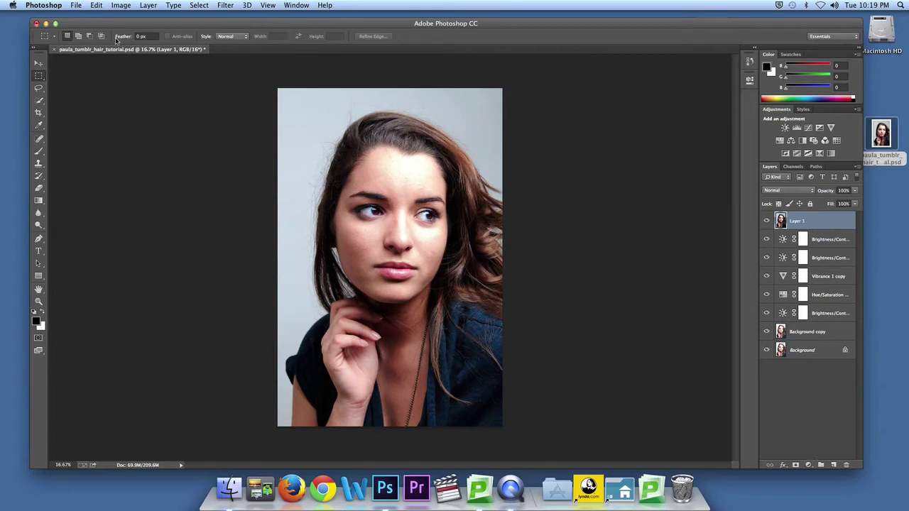
key(super+ctrl+Escape)
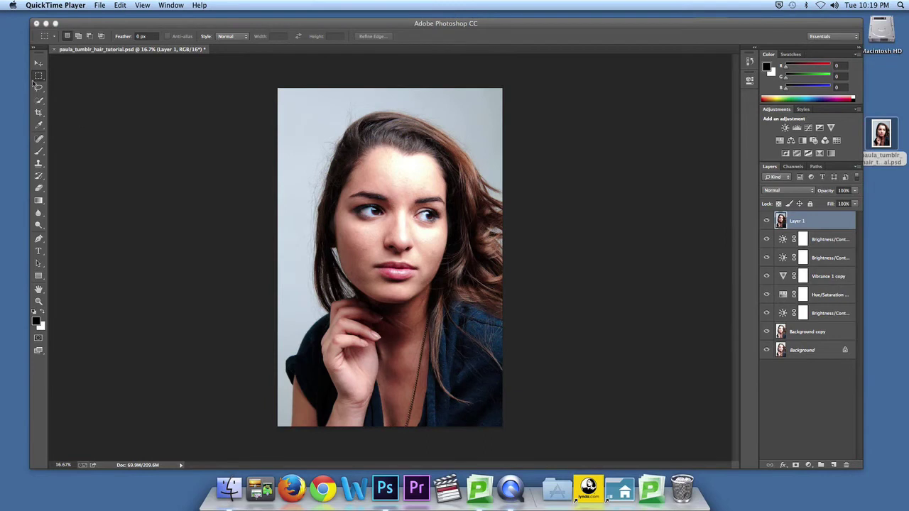
Step: Select the hair framing the face using a 150-pixel Quick Selection brush
click(40, 102)
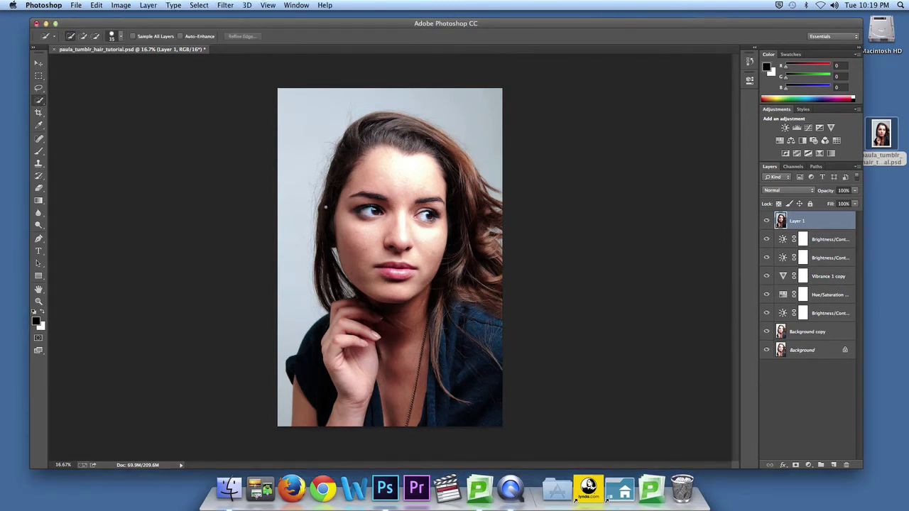
key(bracketright)
key(bracketright)
key(bracketright)
key(bracketright)
mouse_move(326, 206)
mouse_down()
mouse_move(349, 151)
mouse_move(385, 135)
mouse_move(419, 137)
mouse_move(476, 207)
mouse_up()
drag(329, 212, 329, 243)
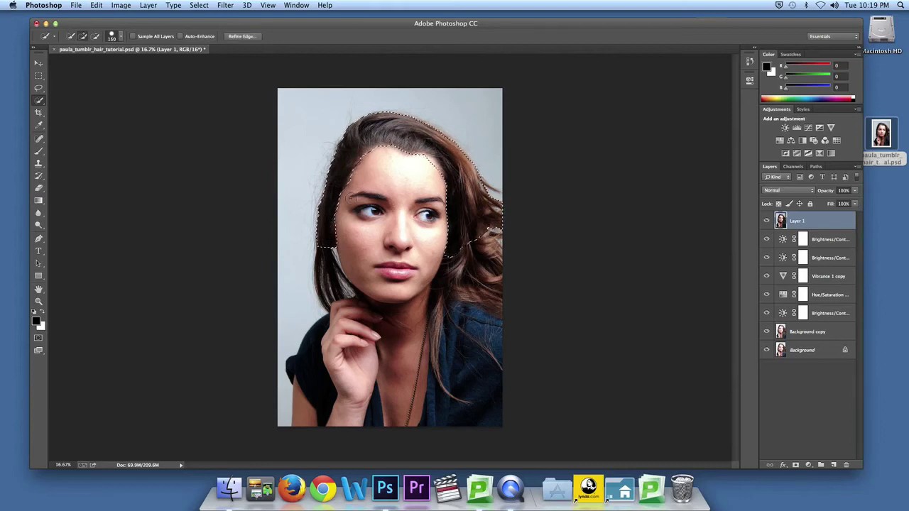
click(260, 40)
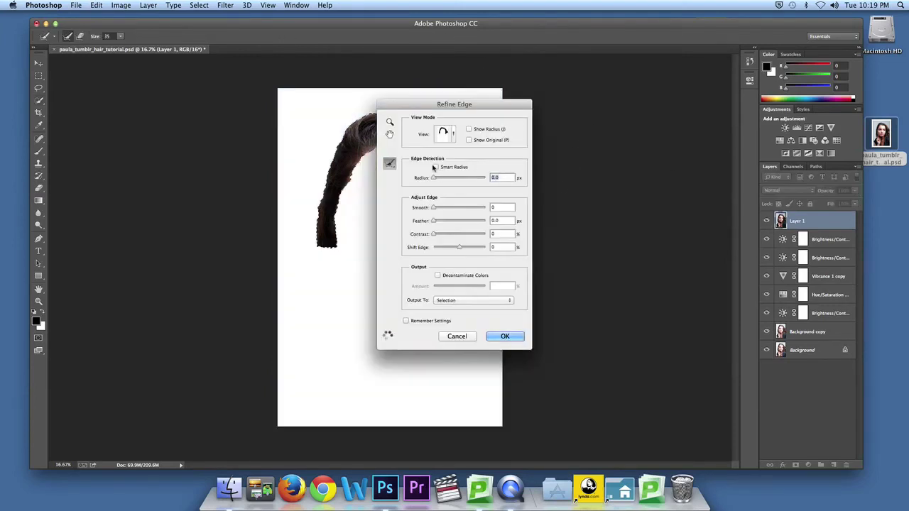
Step: Preview the hair selection On Black in Refine Edge with Smart Radius enabled
click(453, 135)
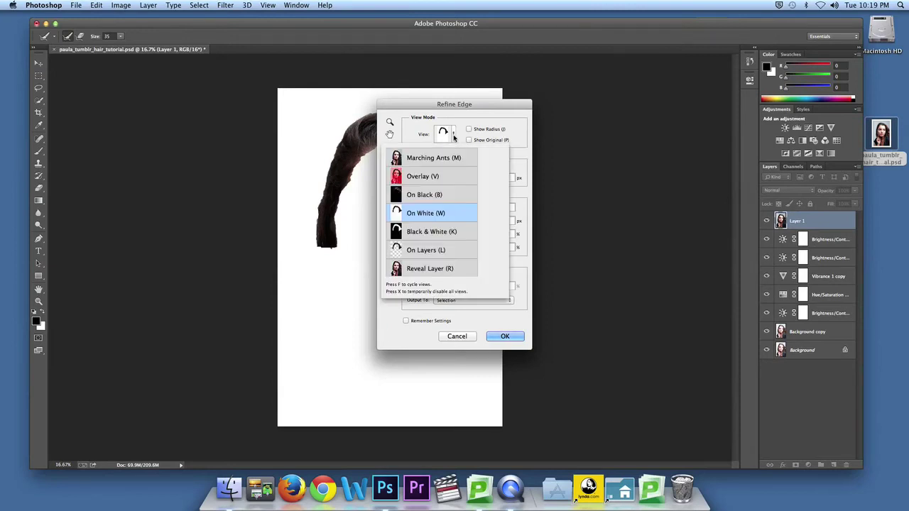
click(432, 231)
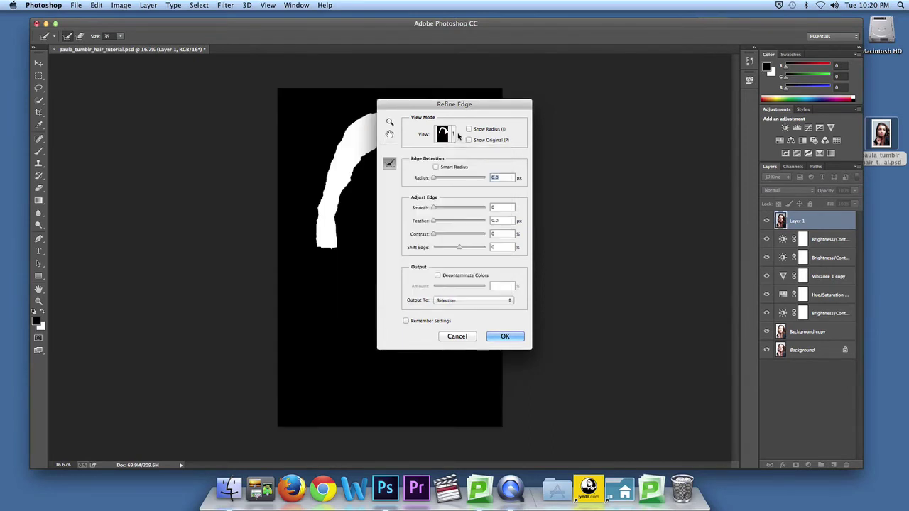
click(454, 137)
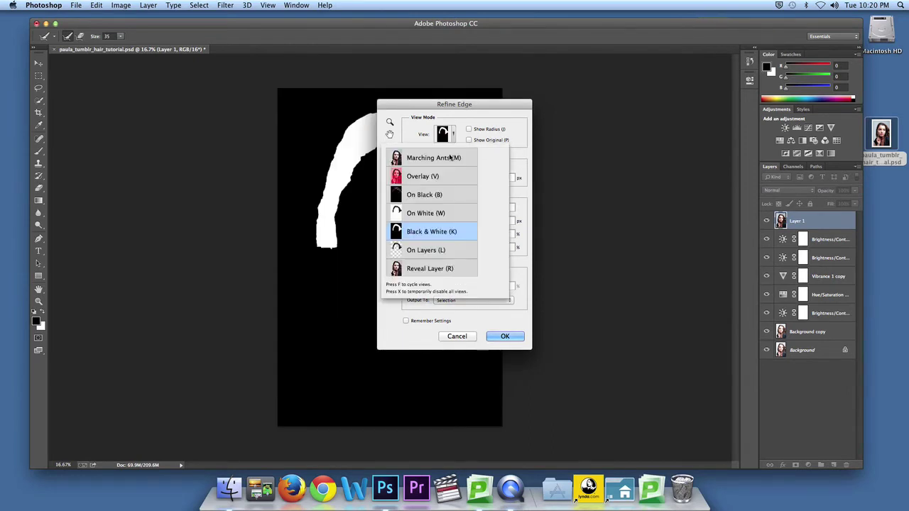
click(425, 196)
click(436, 167)
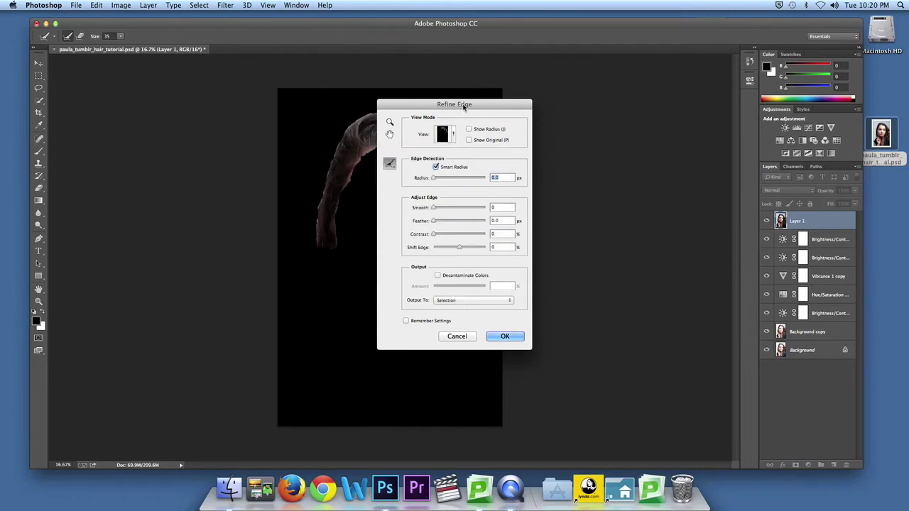
drag(463, 106, 561, 101)
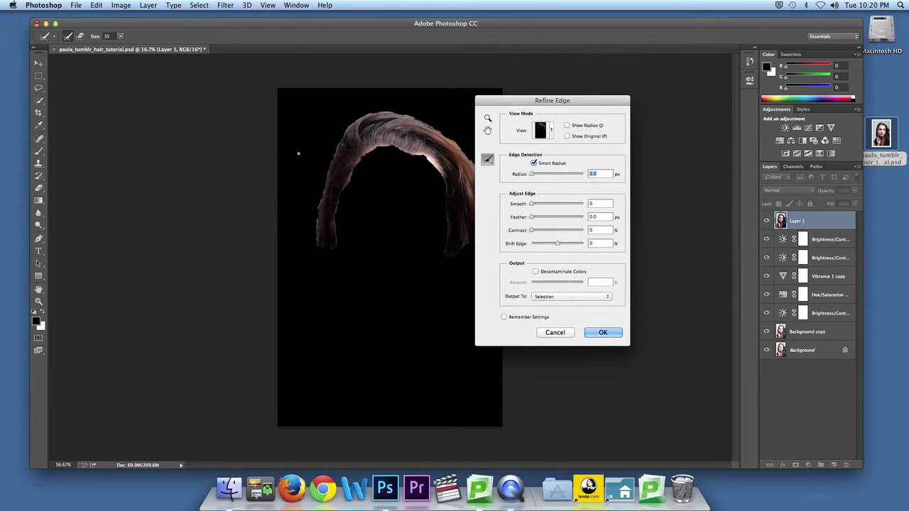
Step: Brush the Refine Radius tool over the left and right hair edges to include loose strands
key(bracketright)
key(bracketright)
key(bracketright)
key(bracketright)
key(bracketright)
key(bracketright)
key(bracketright)
key(bracketright)
mouse_move(313, 247)
mouse_down()
mouse_move(330, 153)
mouse_move(365, 113)
mouse_move(353, 116)
mouse_move(405, 108)
mouse_move(474, 160)
mouse_up()
drag(506, 103, 561, 107)
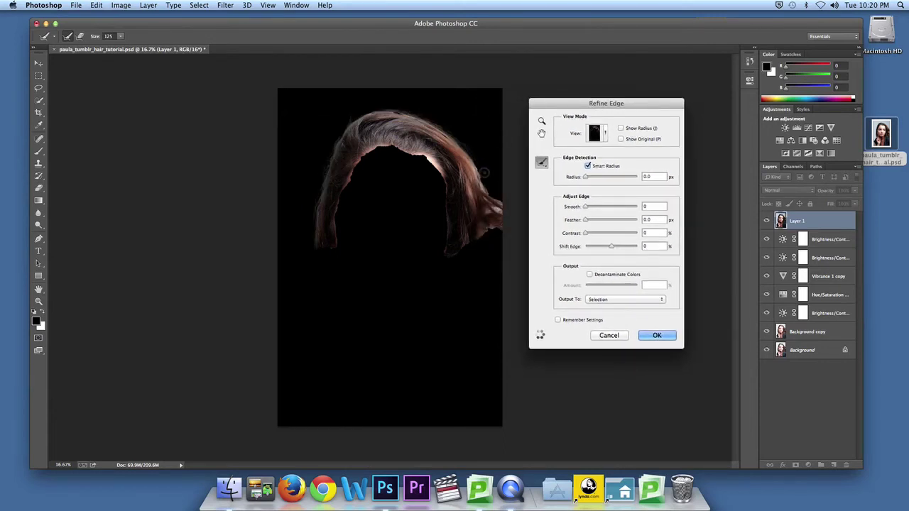
mouse_move(473, 154)
mouse_down()
mouse_move(488, 185)
mouse_move(466, 151)
mouse_up()
Step: Apply Refine Edge with Decontaminate Colors 65, Smooth 15, Contrast 8, output to New Layer with Layer Mask
click(588, 275)
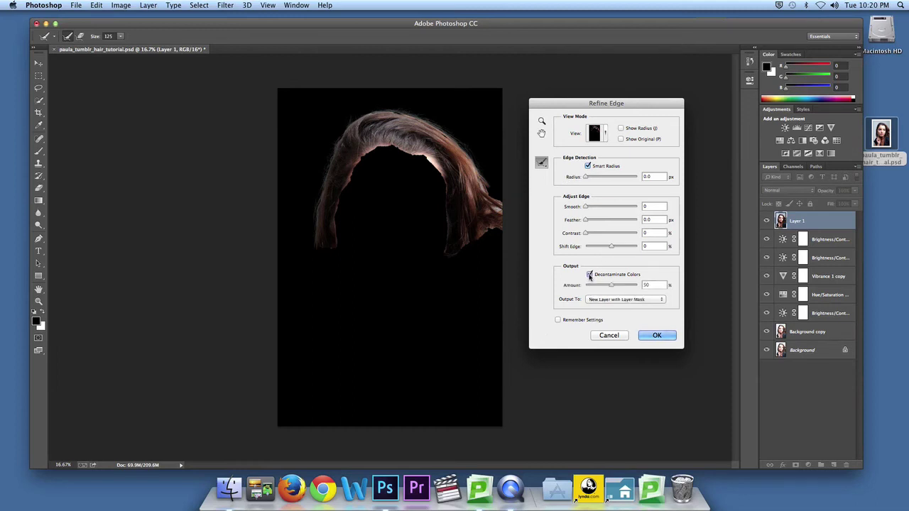
drag(615, 288, 609, 288)
drag(586, 208, 594, 209)
drag(591, 222, 590, 234)
click(586, 178)
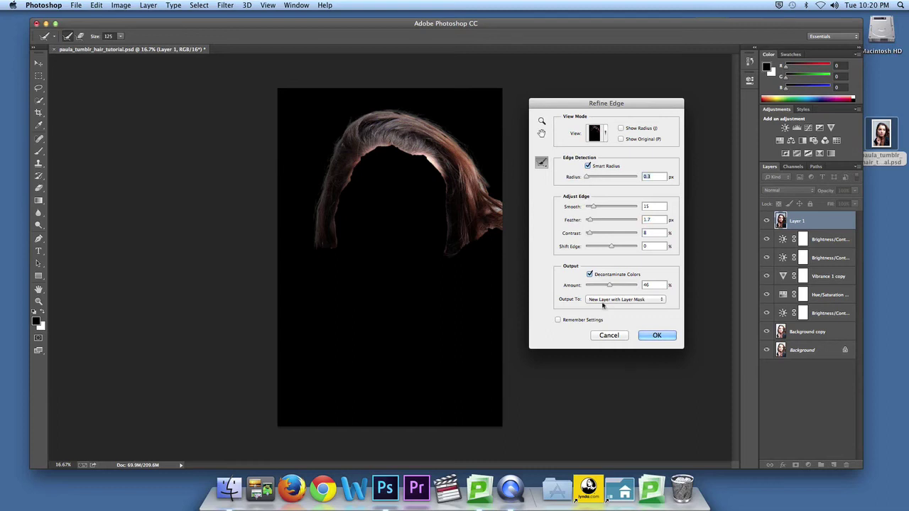
click(609, 300)
click(610, 301)
click(657, 336)
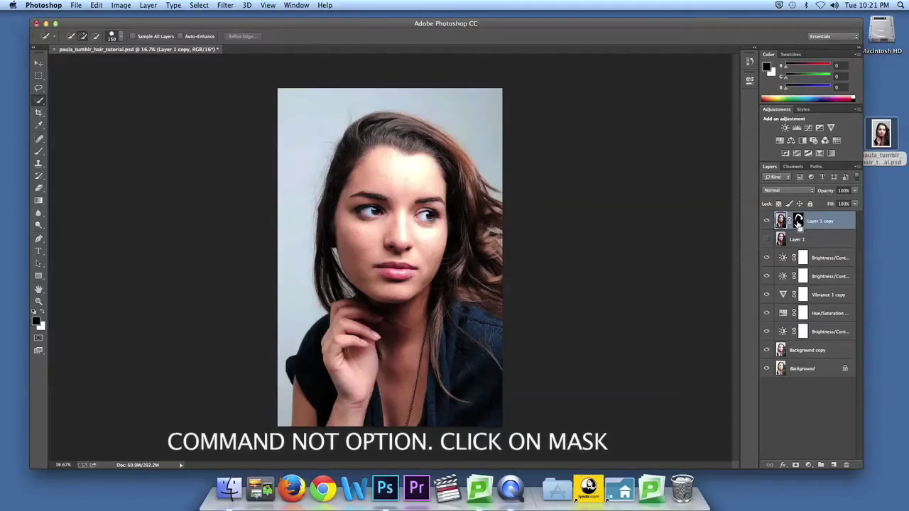
Step: Load the Layer 1 copy mask as a selection, add empty Layer 2, and invert the selection
super+click(799, 221)
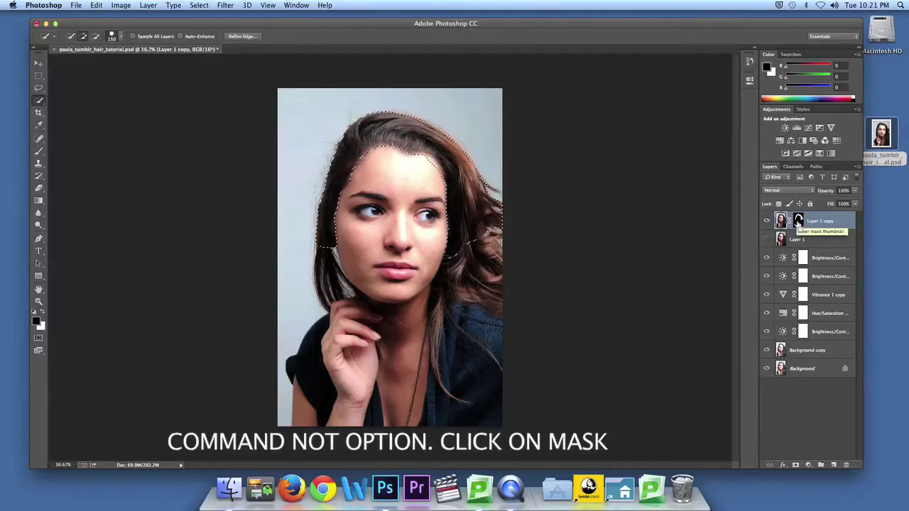
click(834, 464)
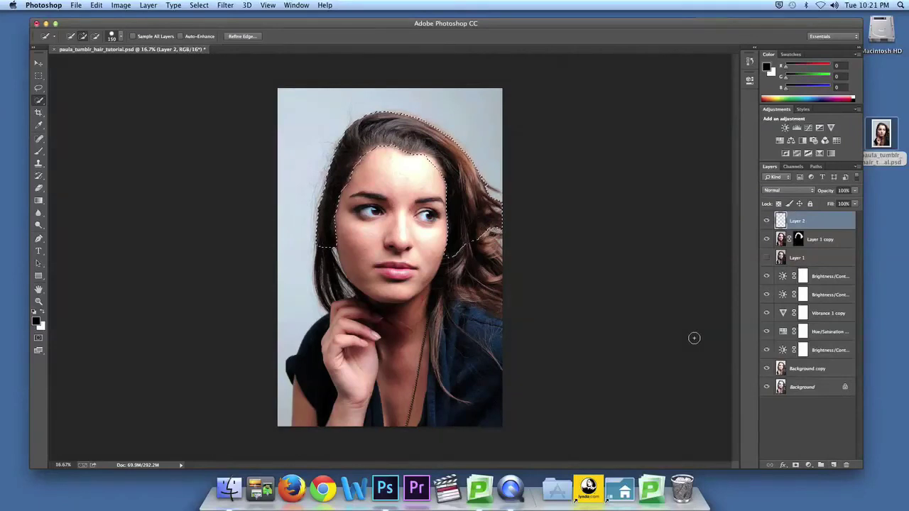
key(super+shift+i)
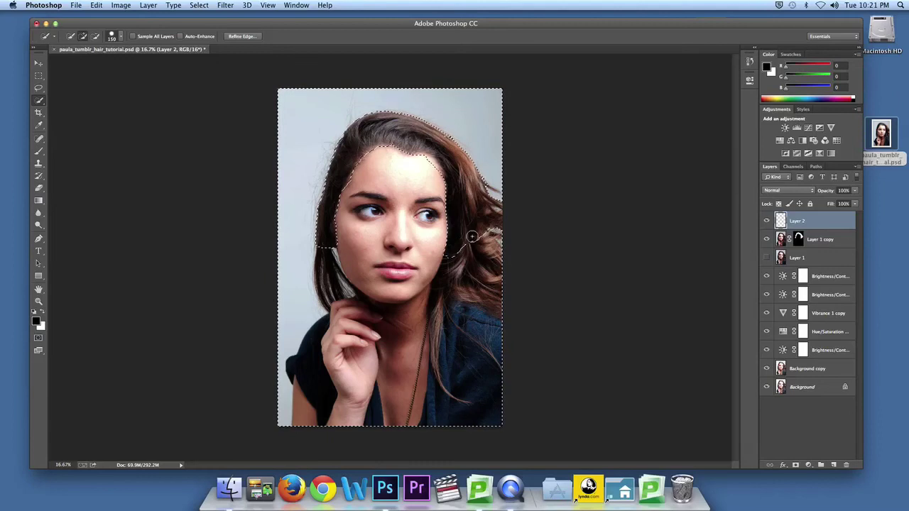
key(j)
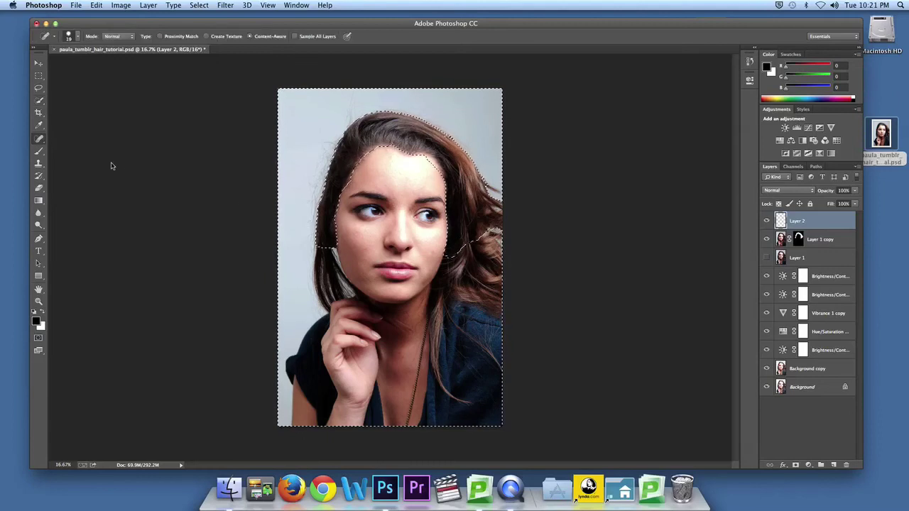
Step: Set up the Clone Stamp tool to sample All Layers, clearing the undefined-source alert
key(super+d)
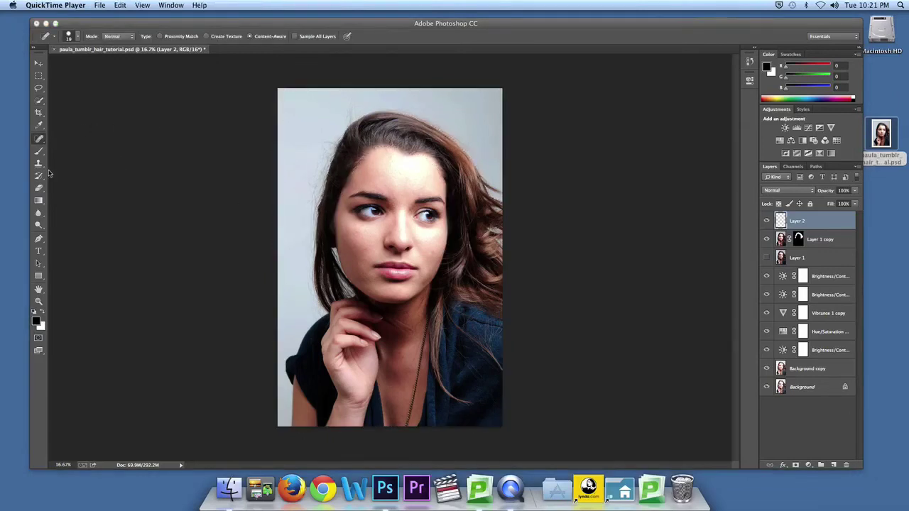
click(40, 165)
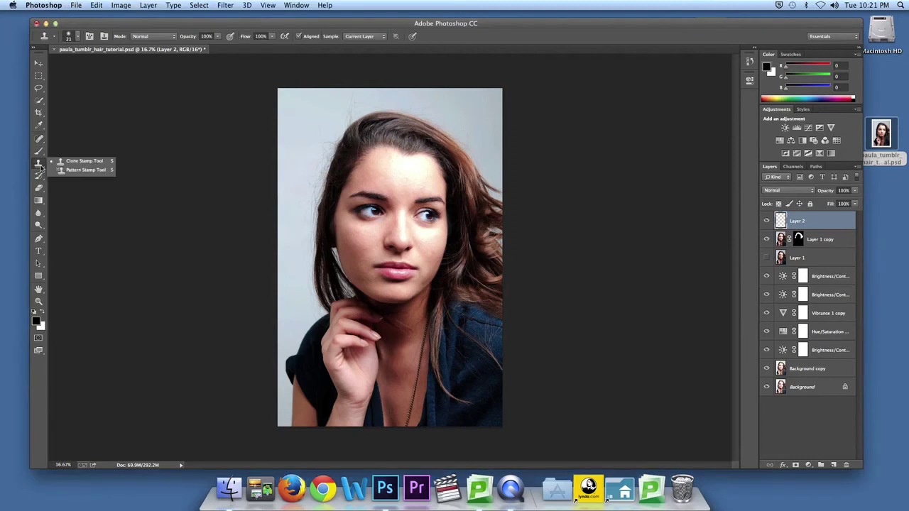
click(329, 132)
click(525, 169)
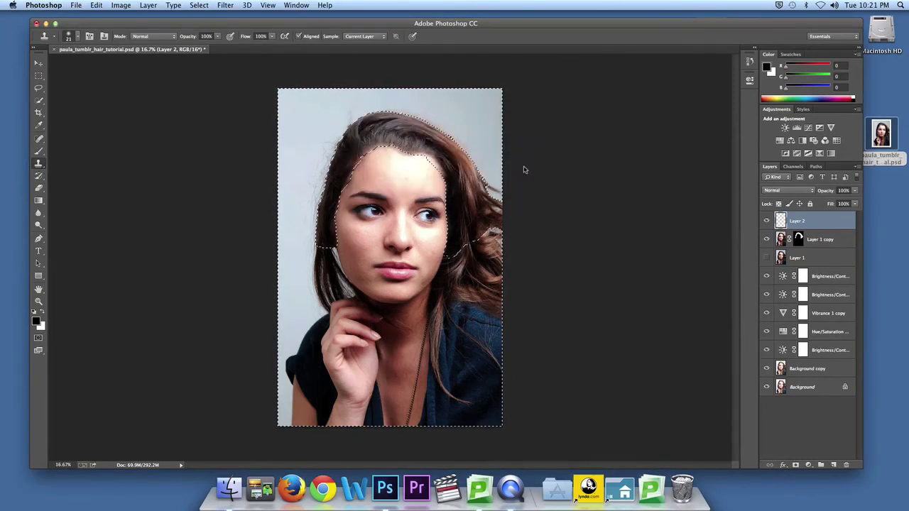
click(369, 37)
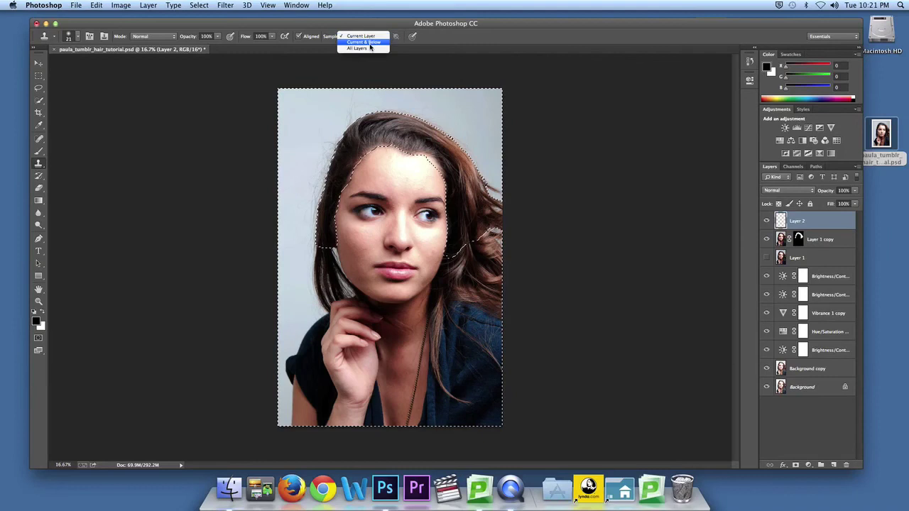
click(364, 53)
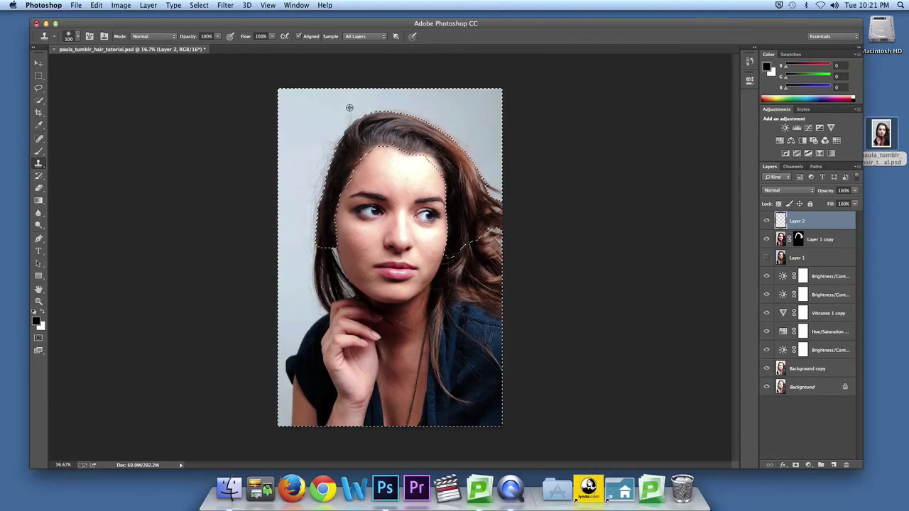
Step: Clone clean background over the flyaway hairs along the top of the head
alt+click(348, 95)
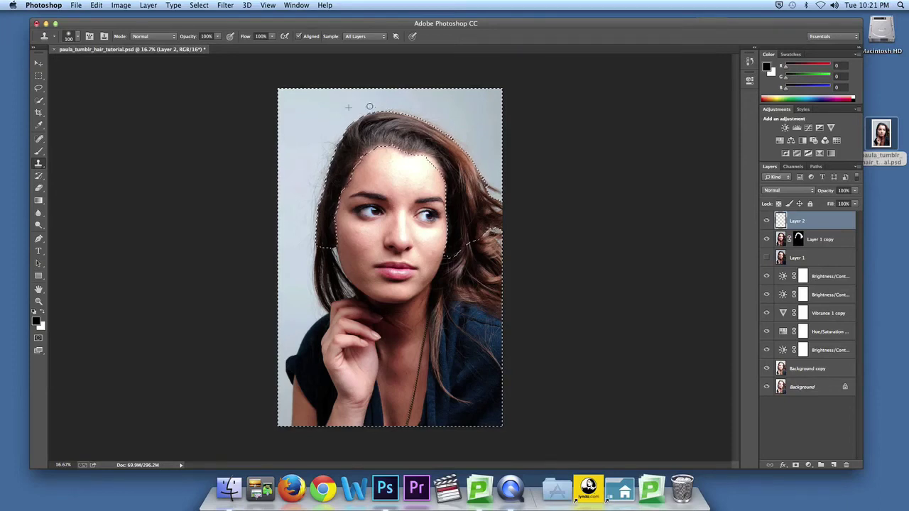
mouse_move(333, 141)
mouse_down()
mouse_move(313, 149)
mouse_move(316, 140)
mouse_up()
alt+click(315, 140)
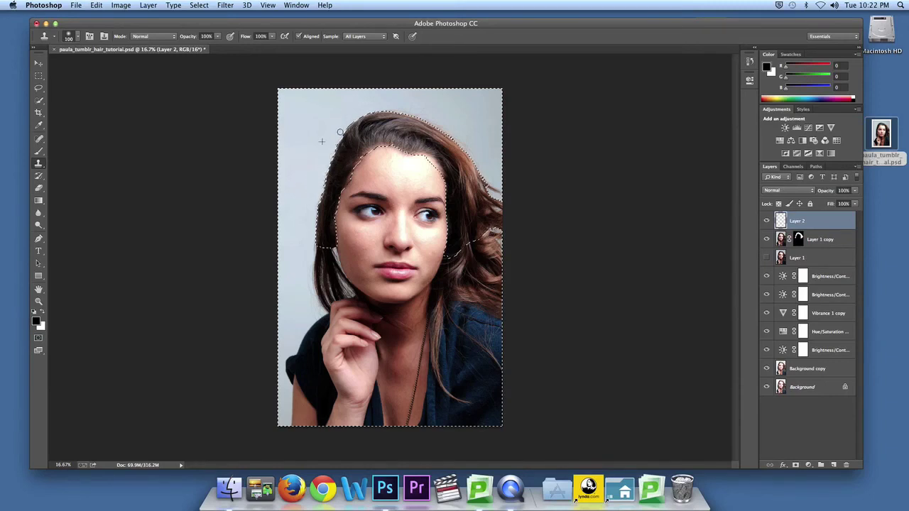
mouse_move(355, 113)
mouse_down()
mouse_move(379, 106)
mouse_move(353, 99)
mouse_move(379, 100)
mouse_up()
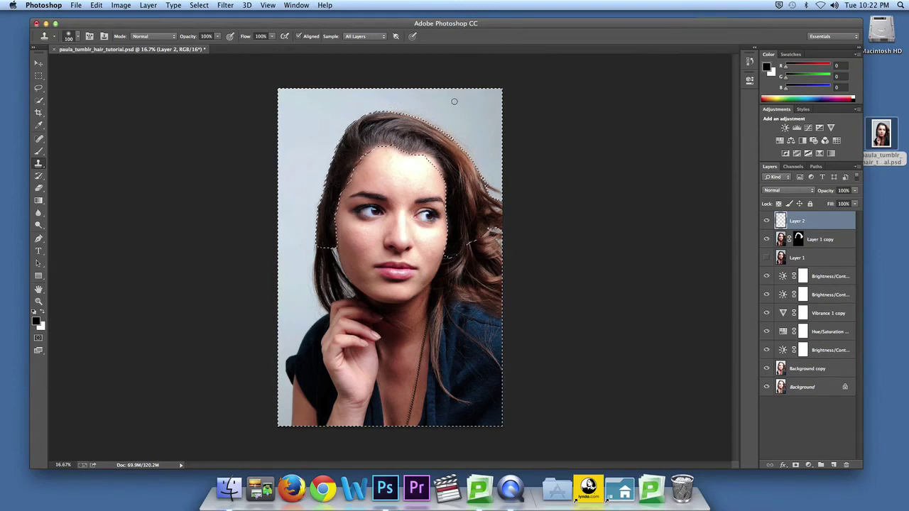
mouse_move(431, 102)
mouse_down()
mouse_move(403, 101)
mouse_move(419, 110)
mouse_move(404, 110)
mouse_move(456, 126)
mouse_move(462, 116)
mouse_move(447, 127)
mouse_move(460, 127)
mouse_up()
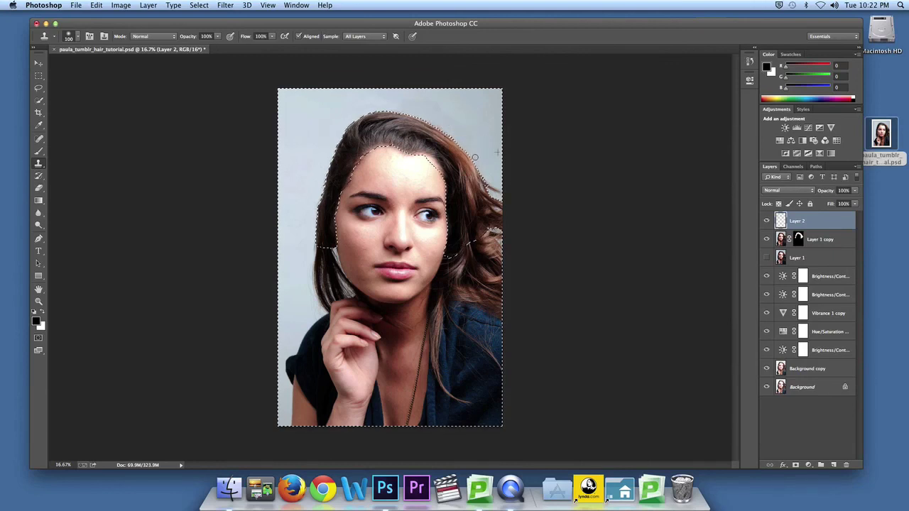
Step: Clone over the remaining stray hairs on the right, then stamp visible layers into Layer 3
mouse_move(476, 156)
mouse_down()
mouse_move(469, 125)
mouse_move(483, 164)
mouse_up()
alt+click(462, 109)
drag(441, 105, 422, 106)
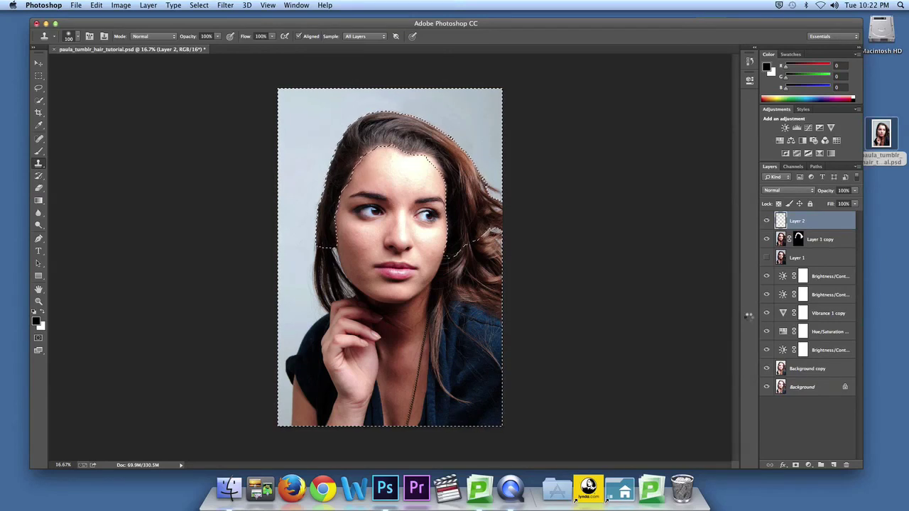
key(alt+shift+super+e)
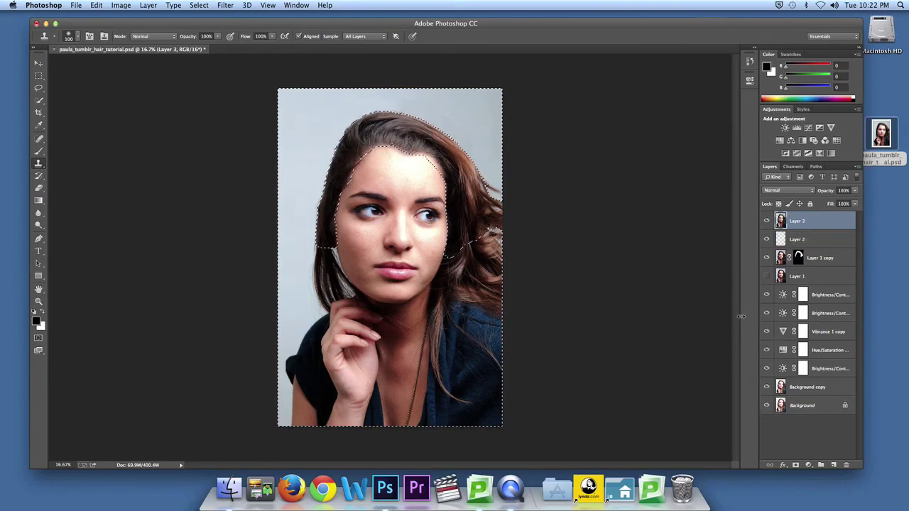
Step: Deselect and toggle Layer 1 copy and Layer 1 visibility to compare the hair before and after
key(super+d)
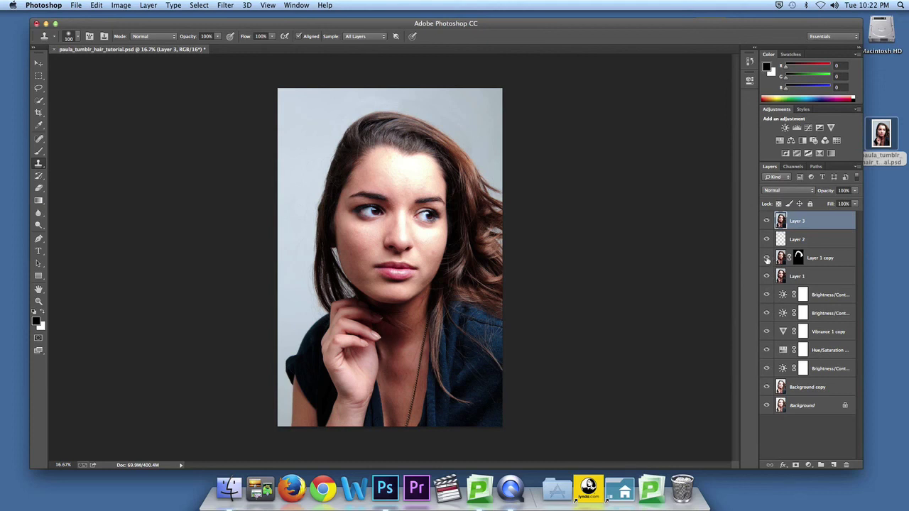
alt+click(767, 260)
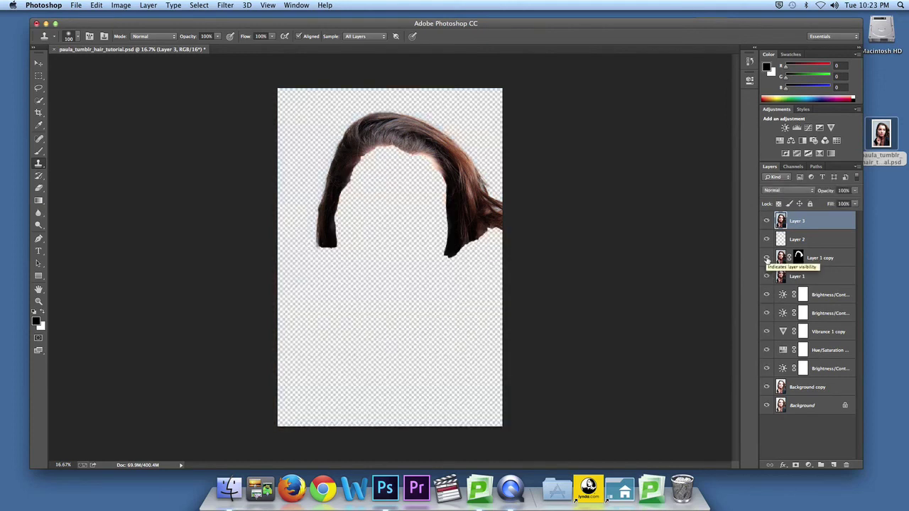
alt+click(767, 260)
click(767, 276)
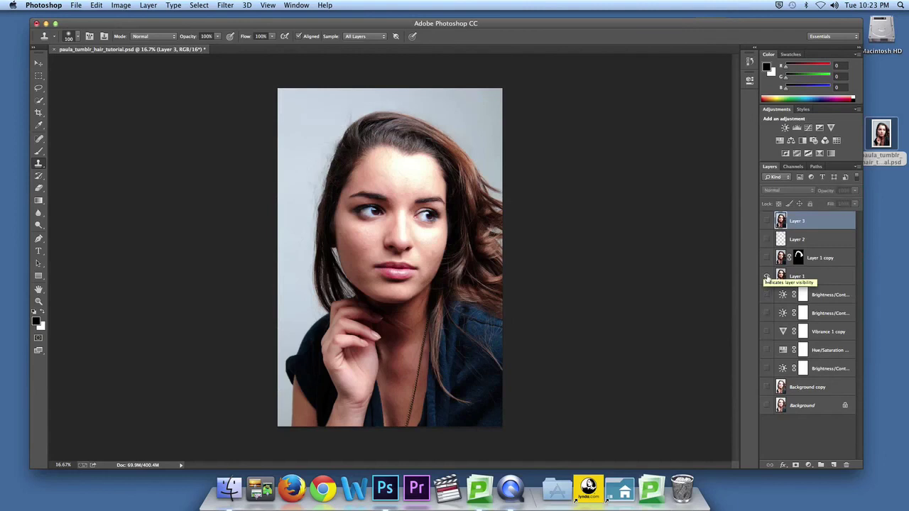
click(768, 277)
click(767, 277)
click(767, 277)
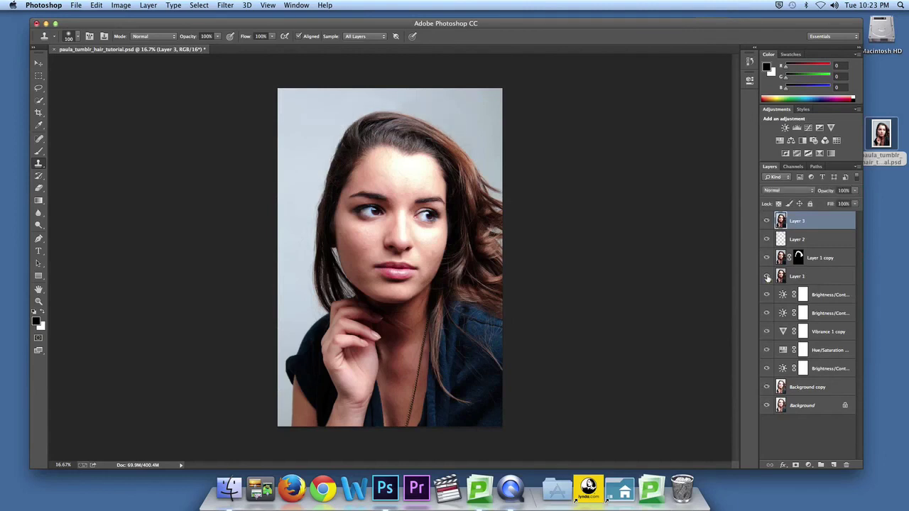
click(767, 277)
click(767, 277)
key(super+equal)
key(super+equal)
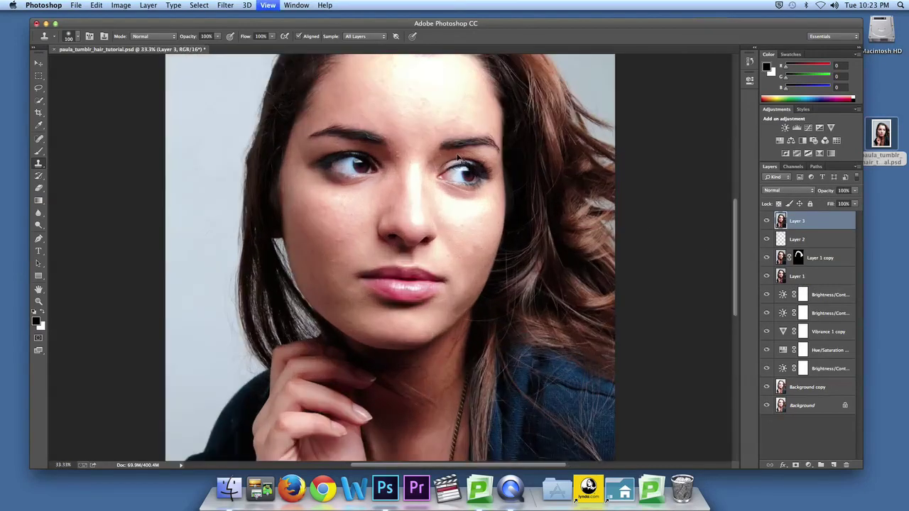
Step: At 33.3% zoom on the top of the head, toggle Layer 1 off and on to compare flyaways before and after
scroll(458, 158, down, 6)
scroll(457, 155, up, 10)
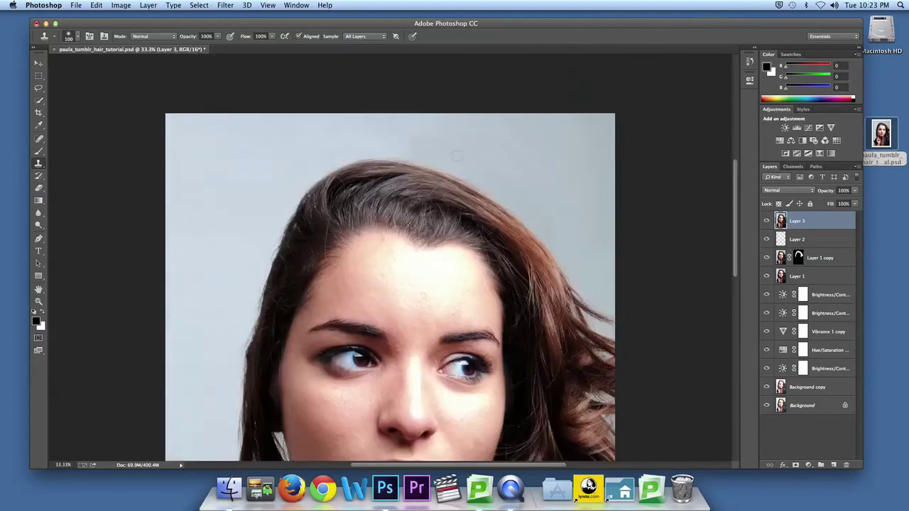
scroll(457, 156, up, 5)
scroll(458, 156, down, 4)
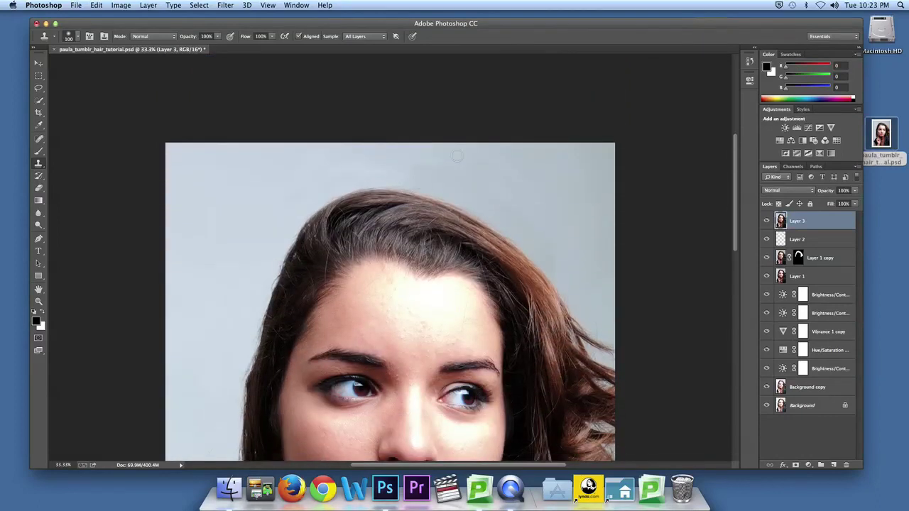
scroll(458, 156, down, 2)
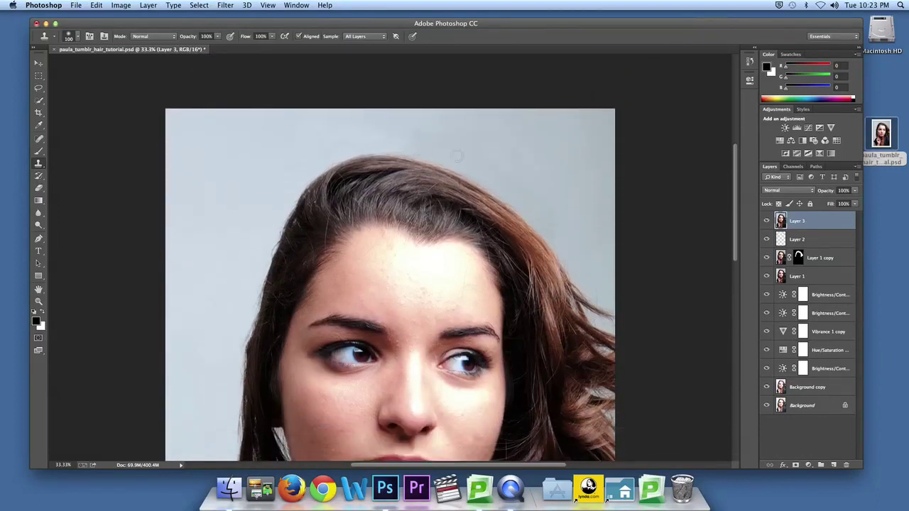
click(767, 277)
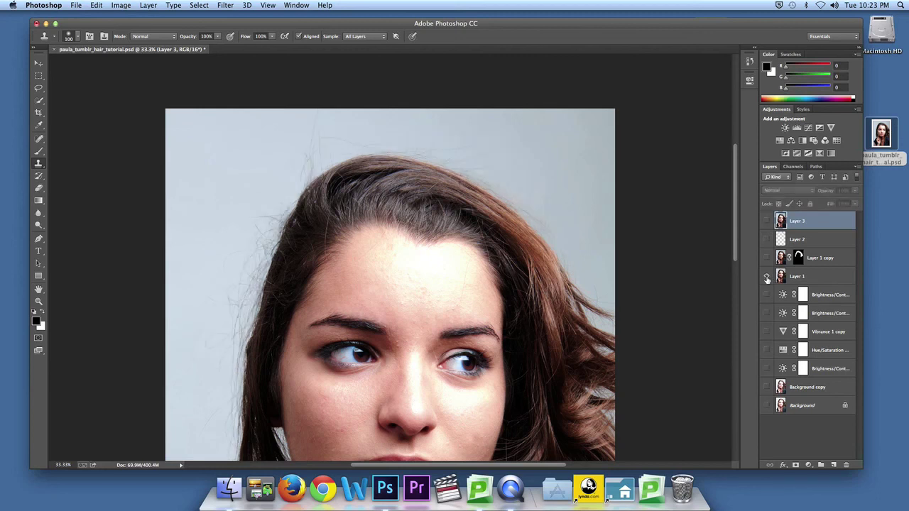
click(767, 277)
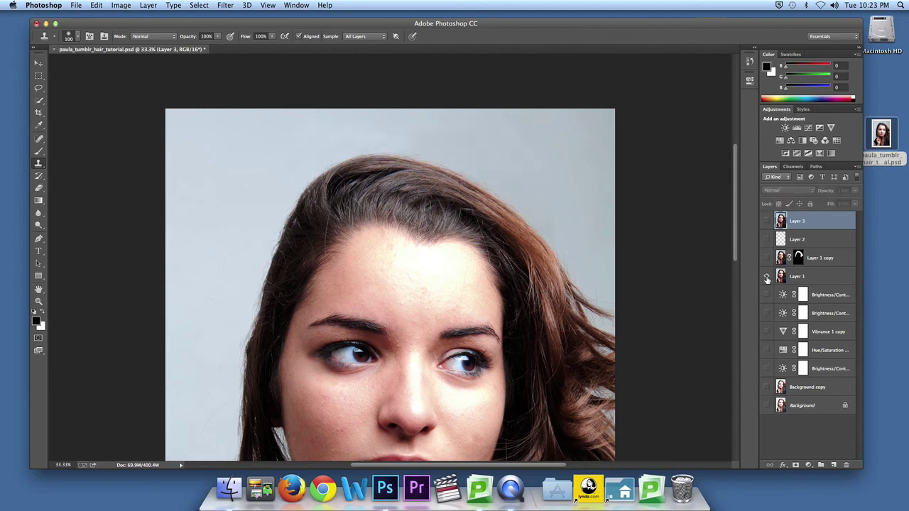